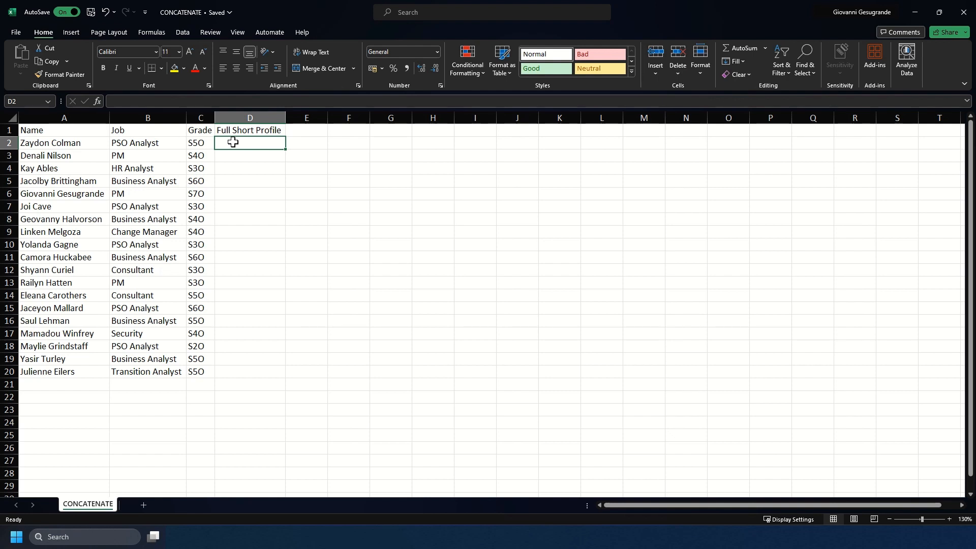
# Start a CONCATENATE formula in D2 joining the name in A2, a " - " separator and the job in B2.
pyautogui.write('=')
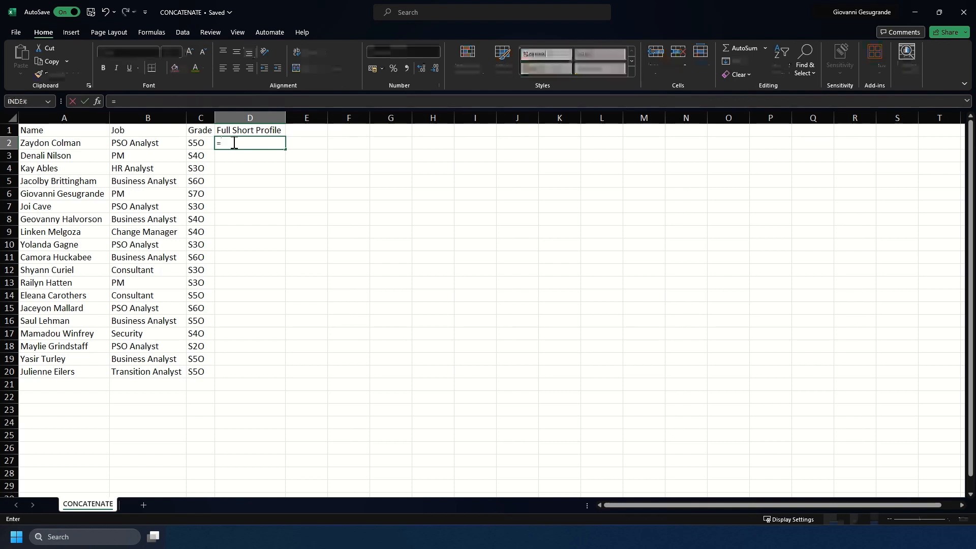
pyautogui.write('CONCA')
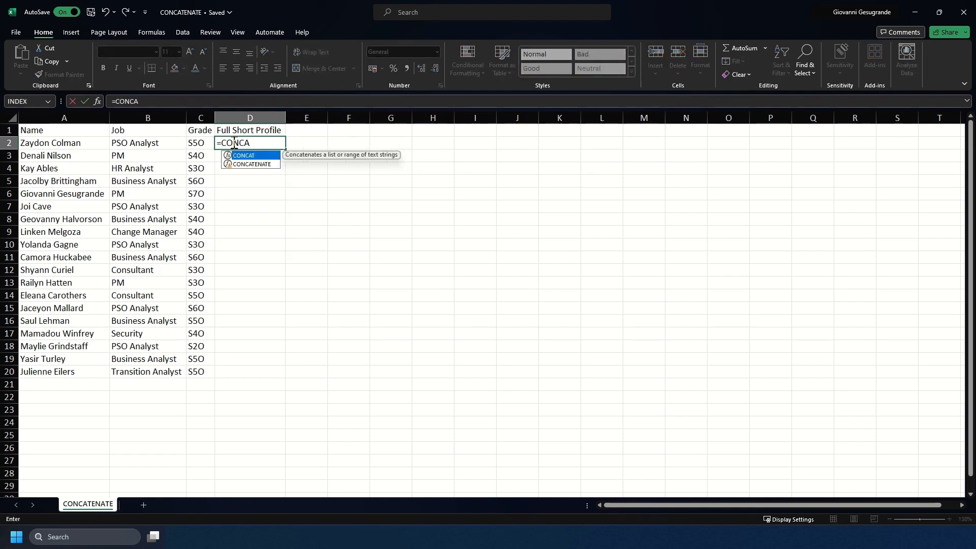
pyautogui.write('TENATE')
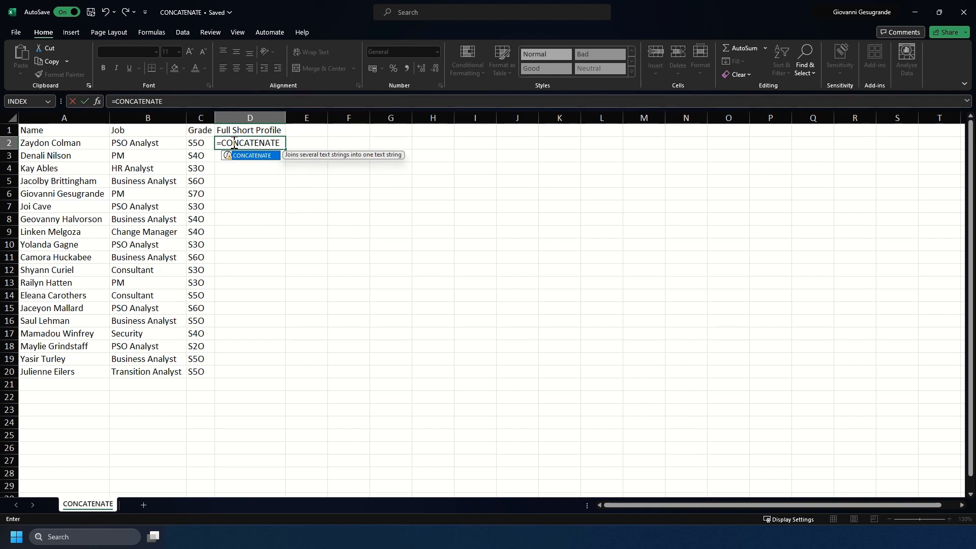
pyautogui.write('(')
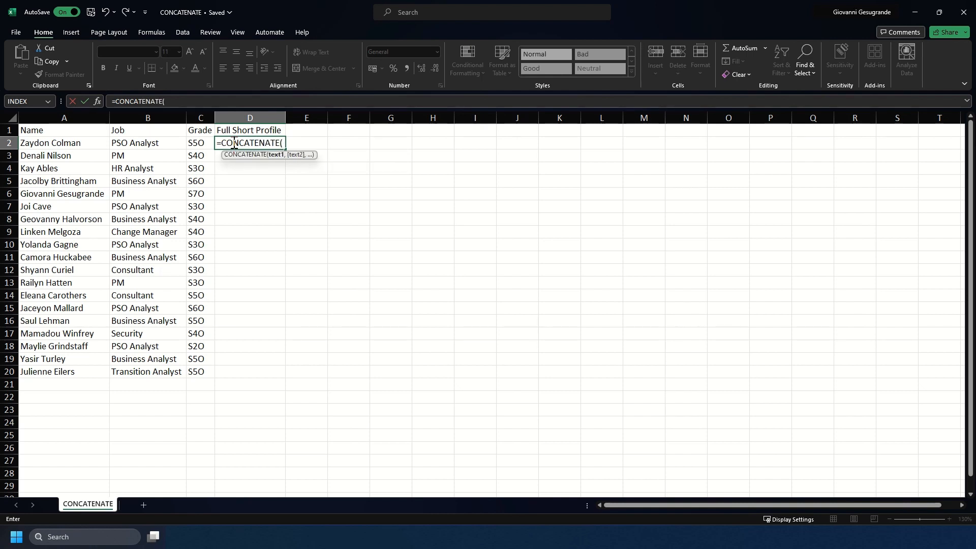
pyautogui.click(65, 143)
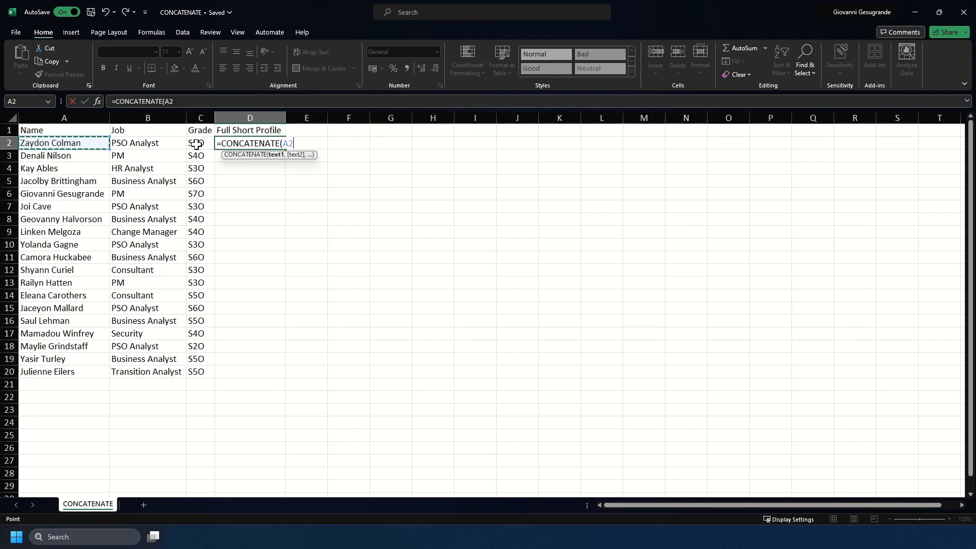
pyautogui.write(',')
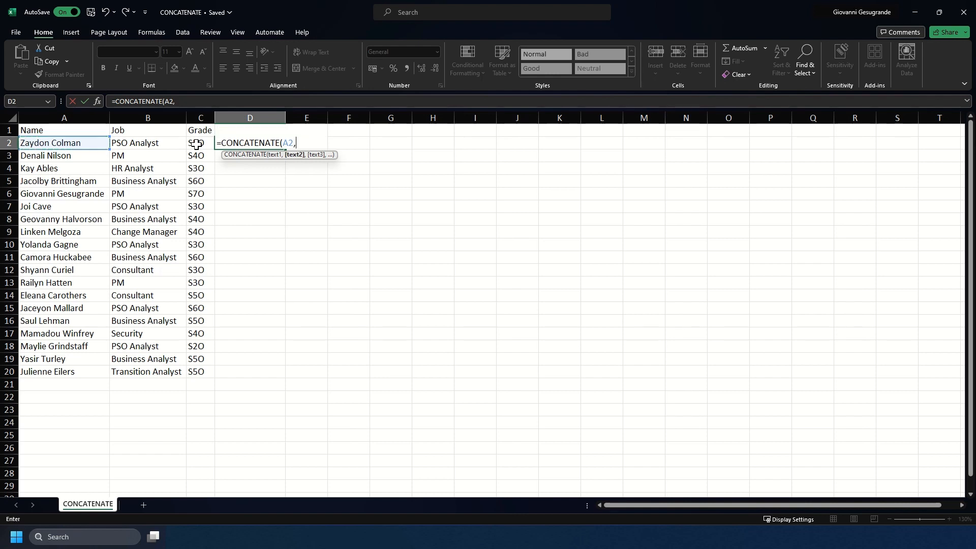
pyautogui.write('" -')
pyautogui.write(',')
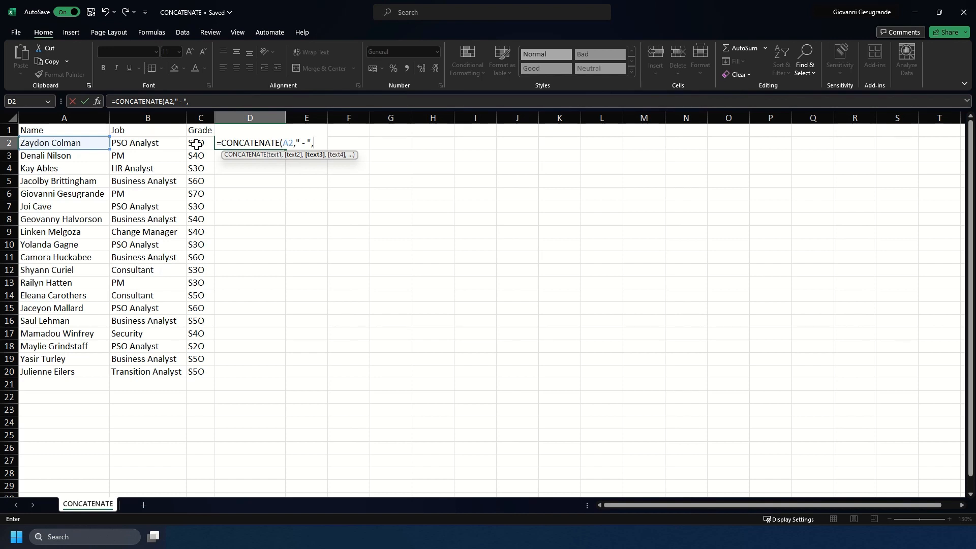
pyautogui.click(136, 142)
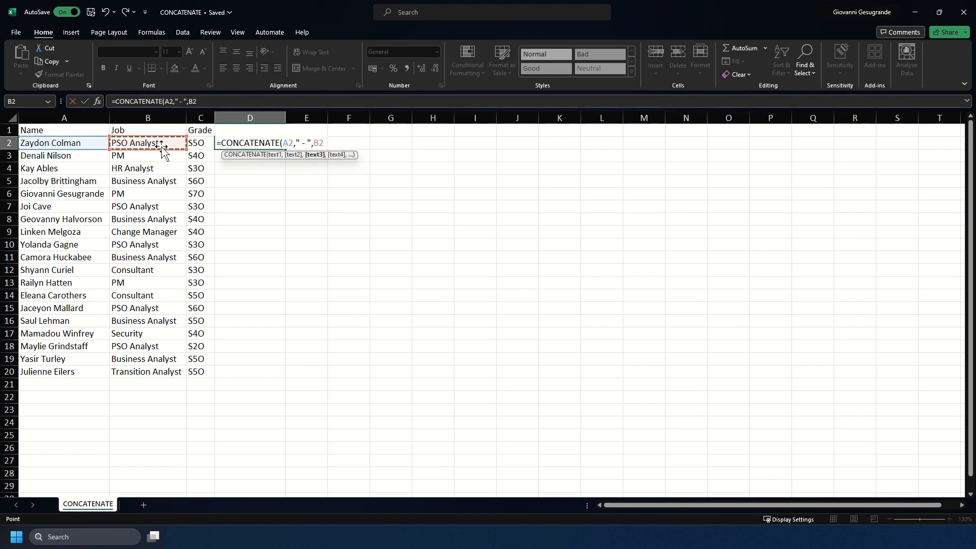
pyautogui.write(',')
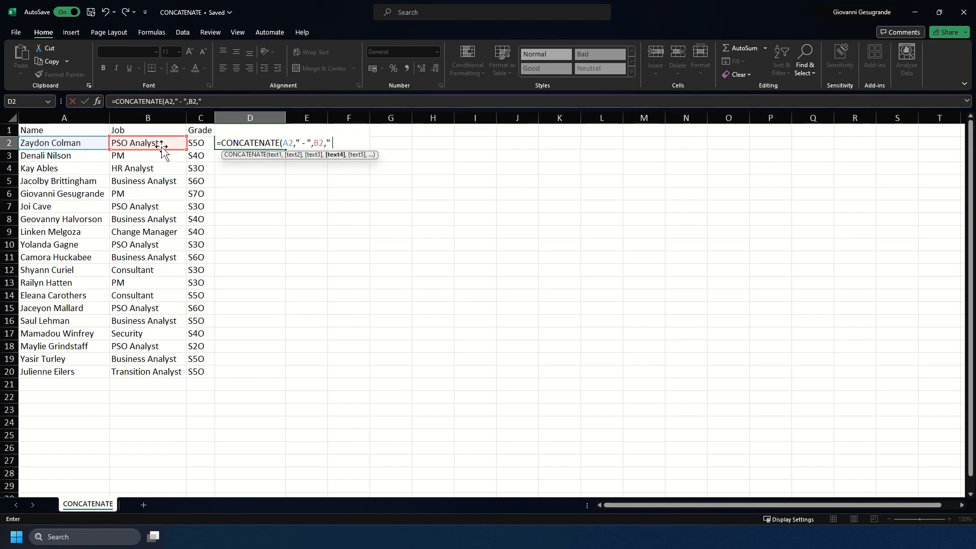
# Complete the formula with " (", the grade in C2 and ")", and enter it.
pyautogui.write('("')
pyautogui.write(',')
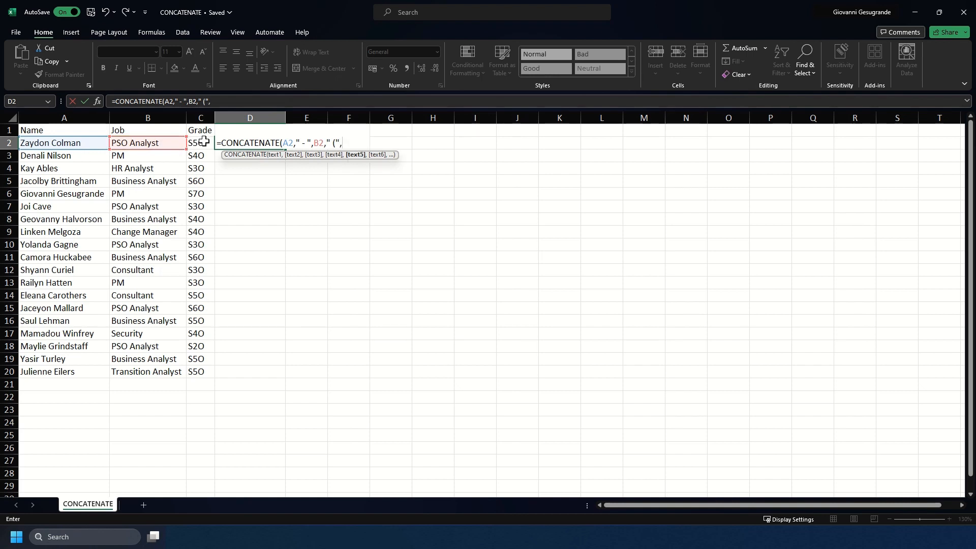
pyautogui.click(204, 141)
pyautogui.write(',"')
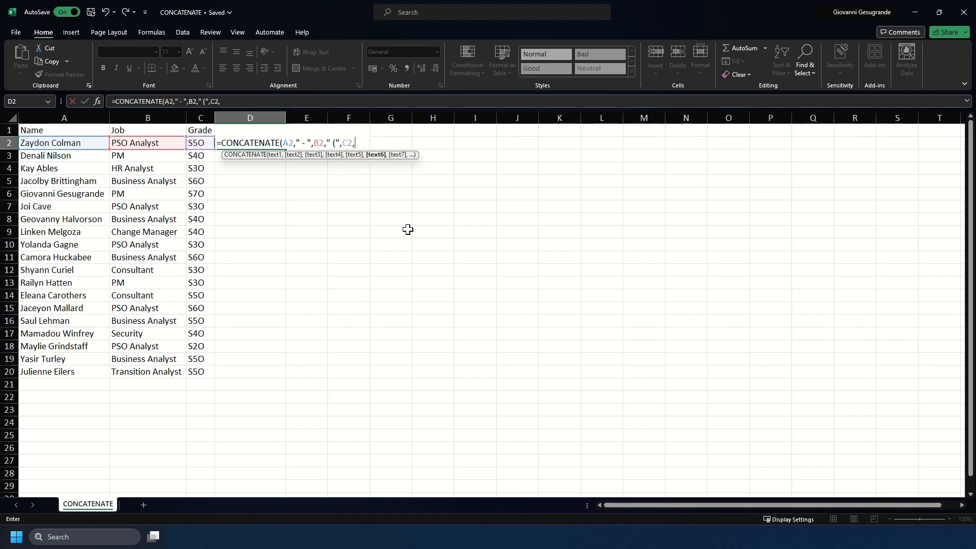
pyautogui.write(')")')
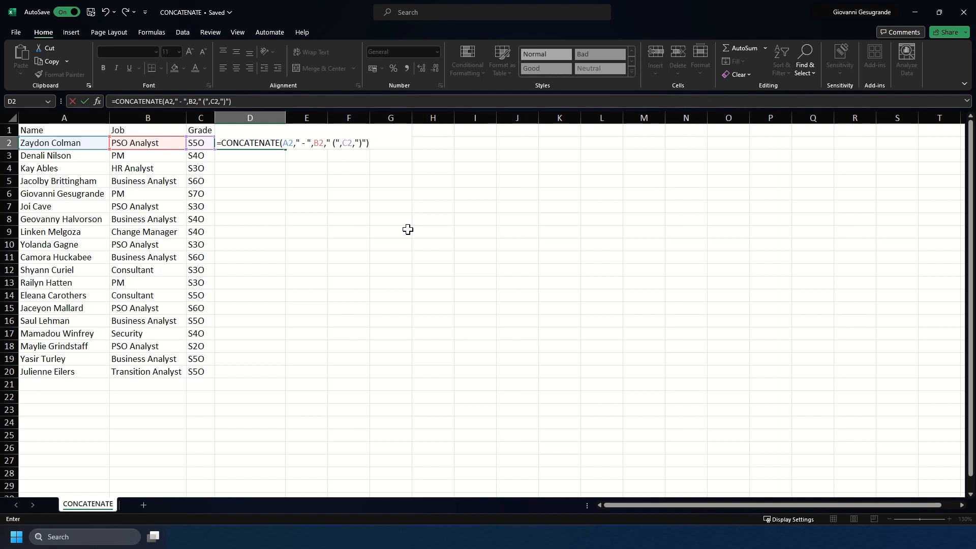
pyautogui.press('Return')
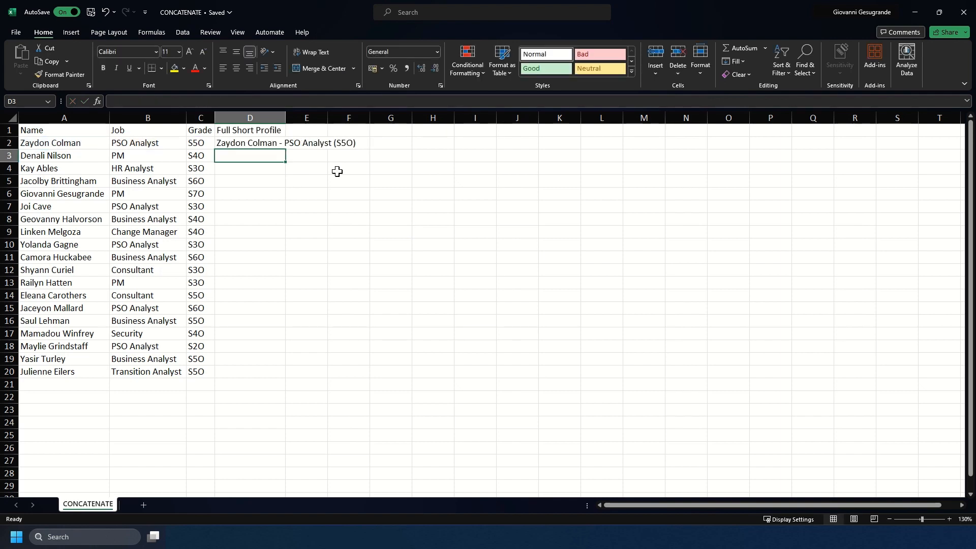
# Show the sheet's formulas to inspect the D2 formula, then switch formula display off again.
pyautogui.click(272, 141)
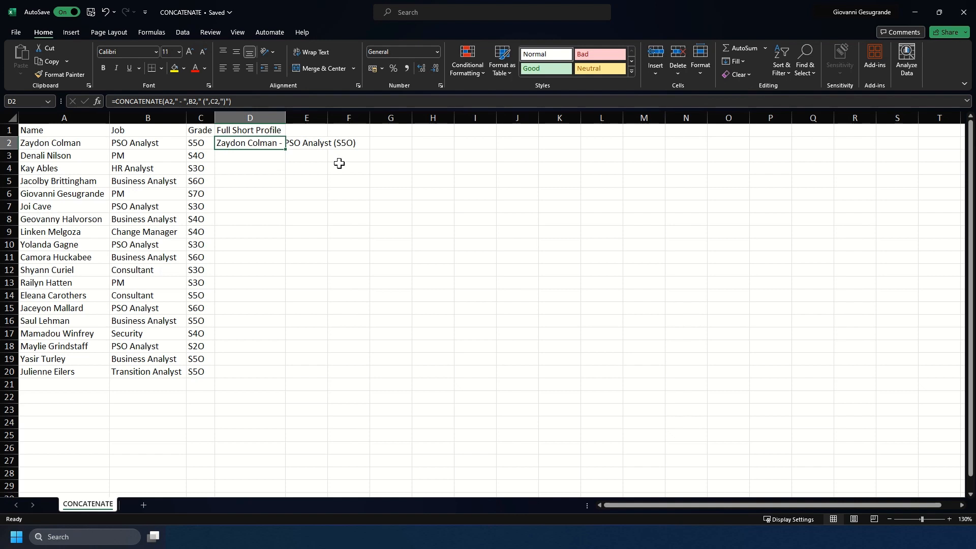
pyautogui.click(152, 33)
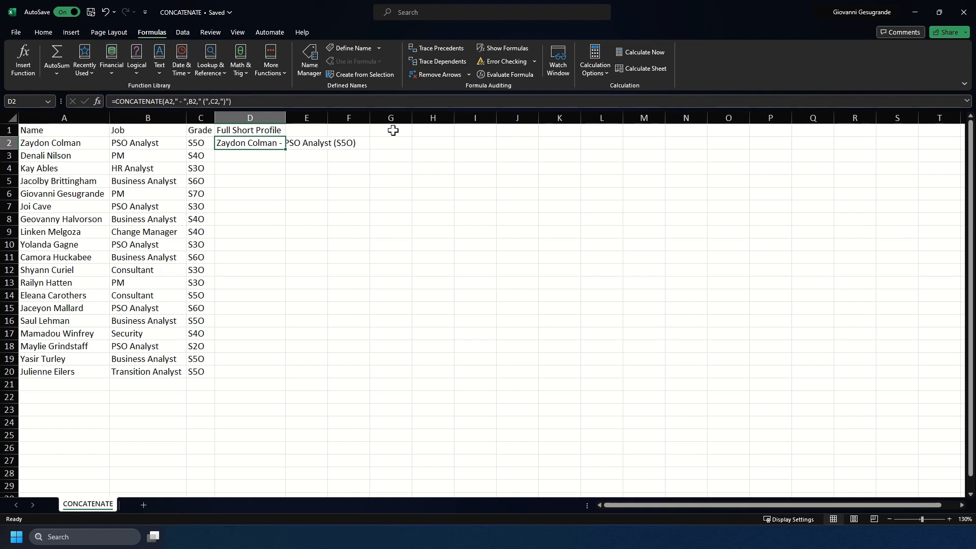
pyautogui.click(502, 49)
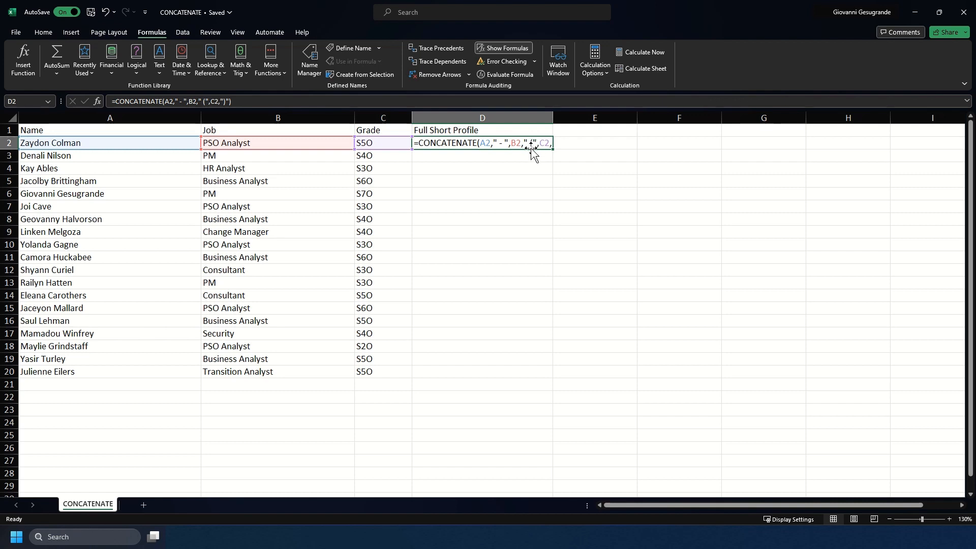
pyautogui.moveTo(553, 118); pyautogui.dragTo(602, 118)
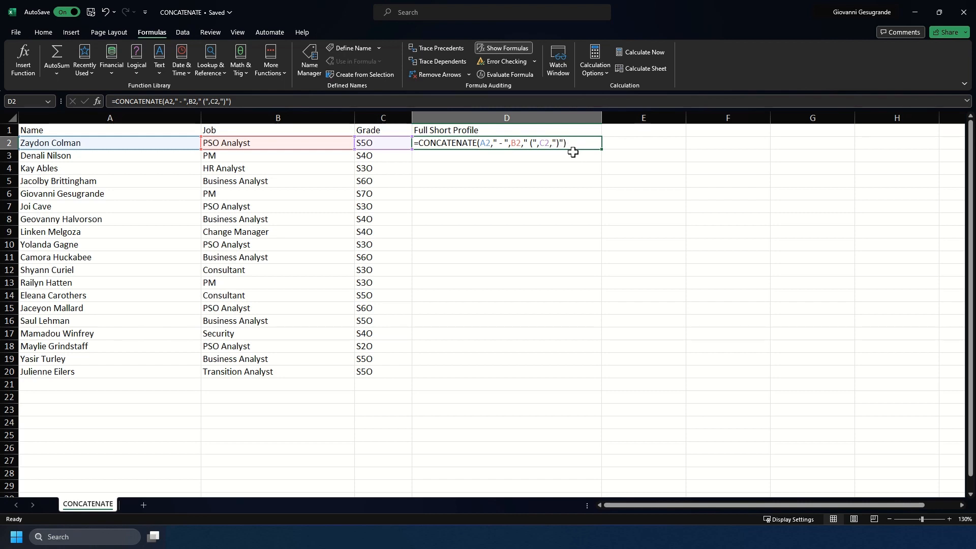
pyautogui.click(510, 48)
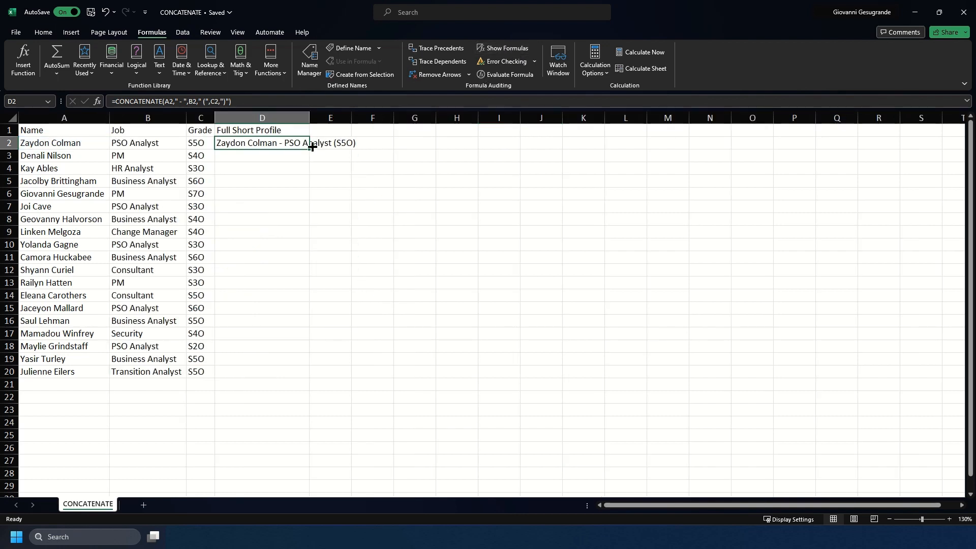
# Fill the D2 formula down through row 20 and autofit column D to its contents.
pyautogui.doubleClick(310, 114)
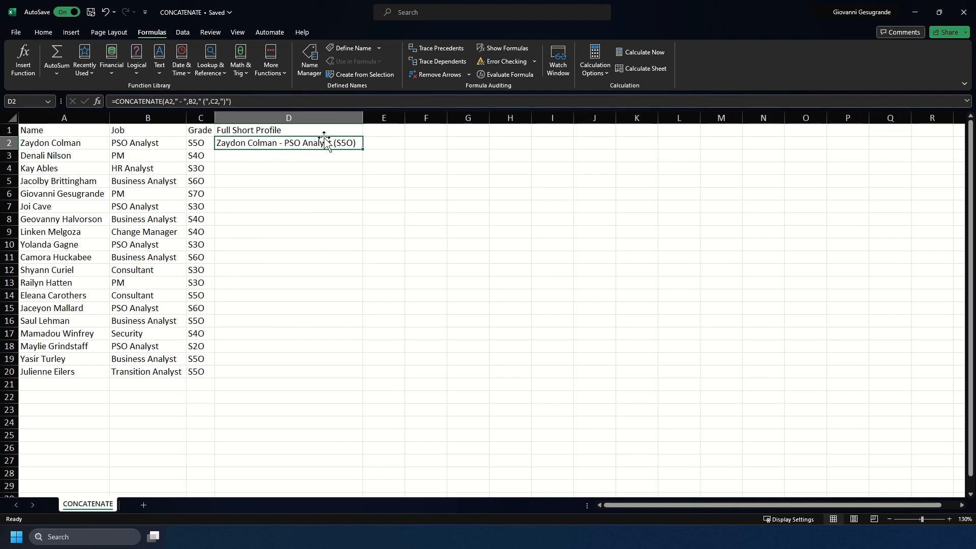
pyautogui.doubleClick(364, 150)
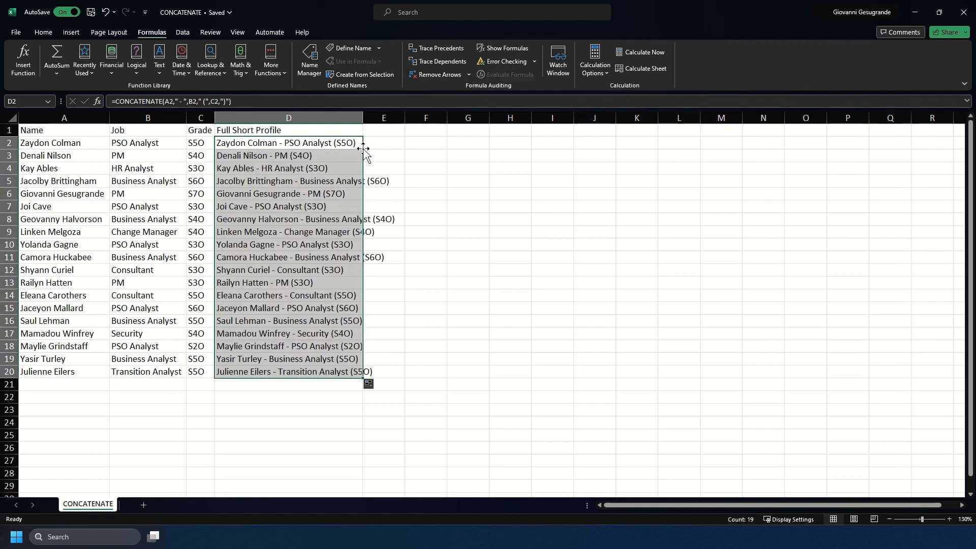
pyautogui.doubleClick(365, 119)
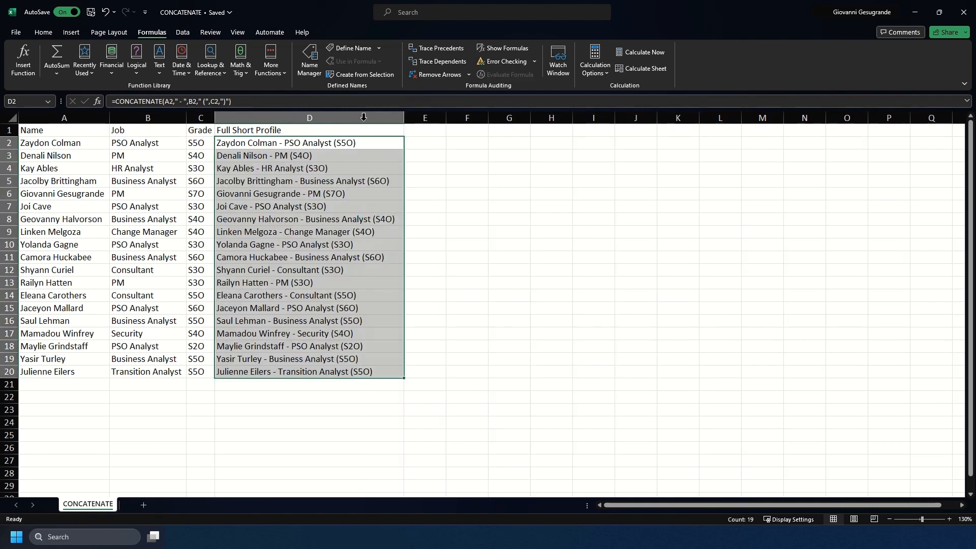
# Change the job in B3 to Portfolio Lead.
pyautogui.moveTo(346, 143); pyautogui.dragTo(358, 371)
pyautogui.click(142, 156)
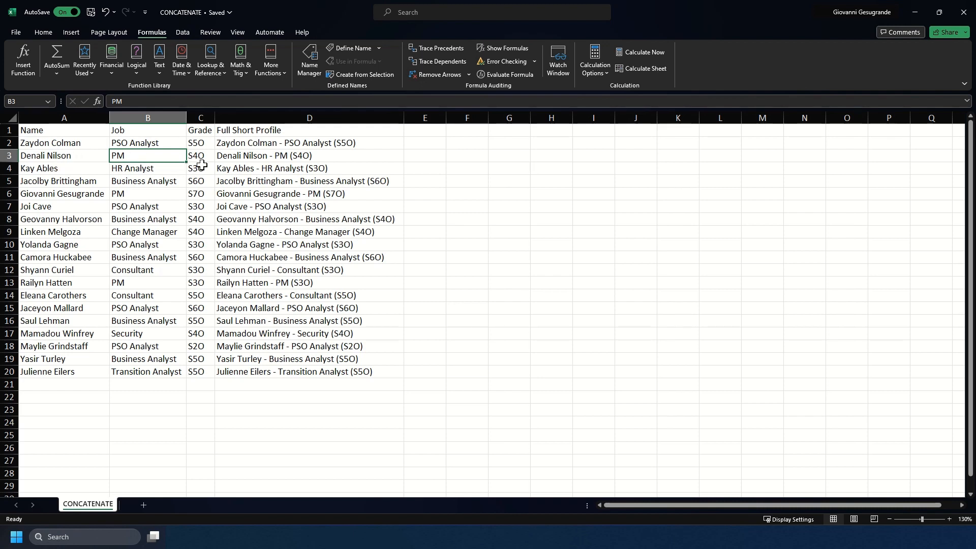
pyautogui.write('Portfolio')
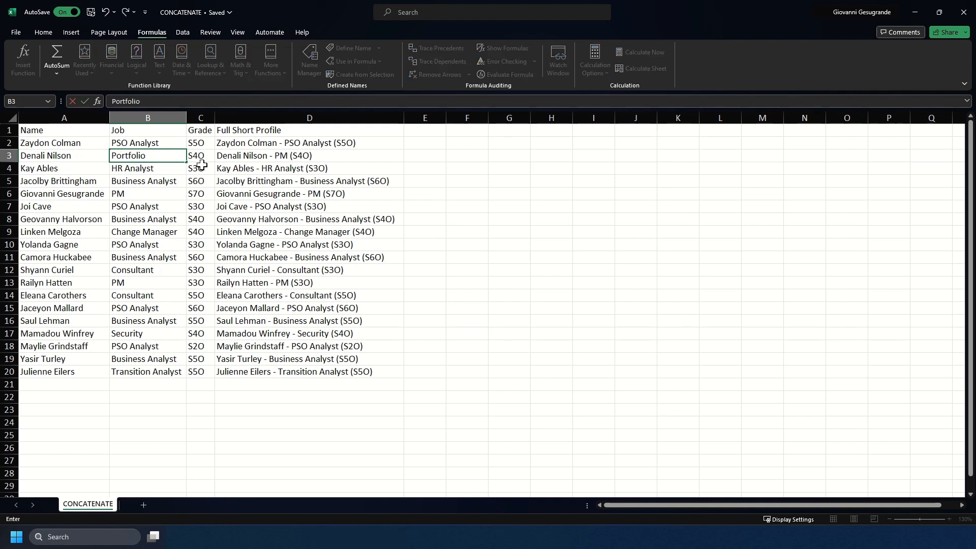
pyautogui.write(' Lead')
pyautogui.press('Return')
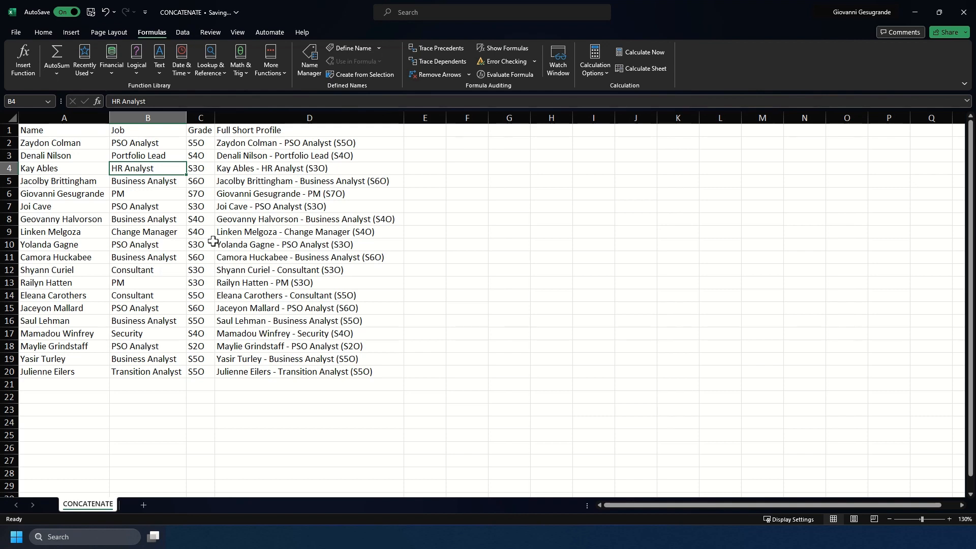
# Change the grade in C13 to S4O.
pyautogui.click(188, 285)
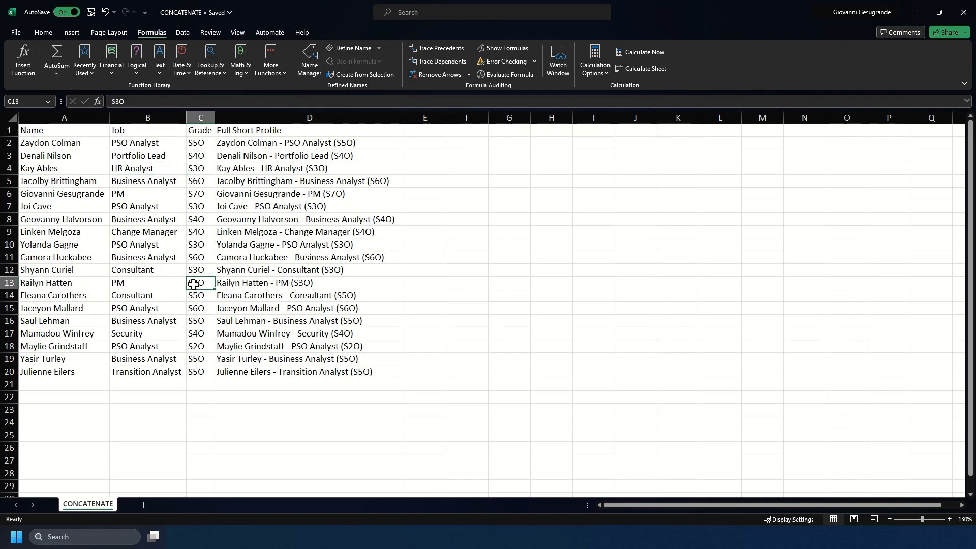
pyautogui.write('S4')
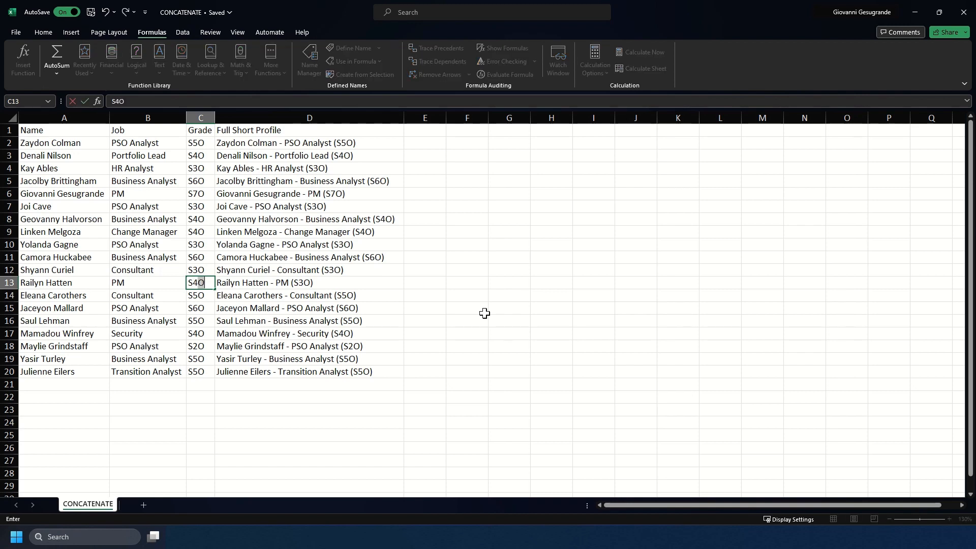
pyautogui.write('O')
pyautogui.press('Return')
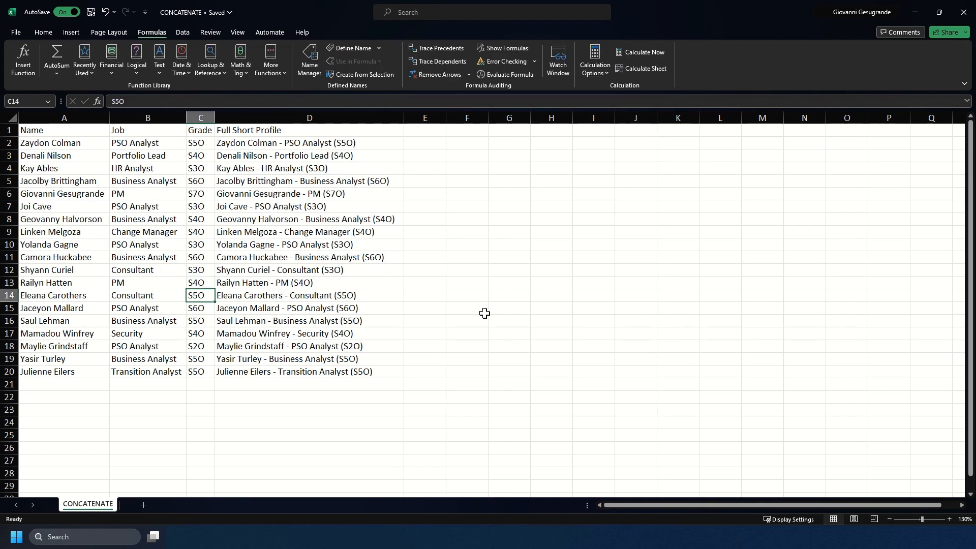